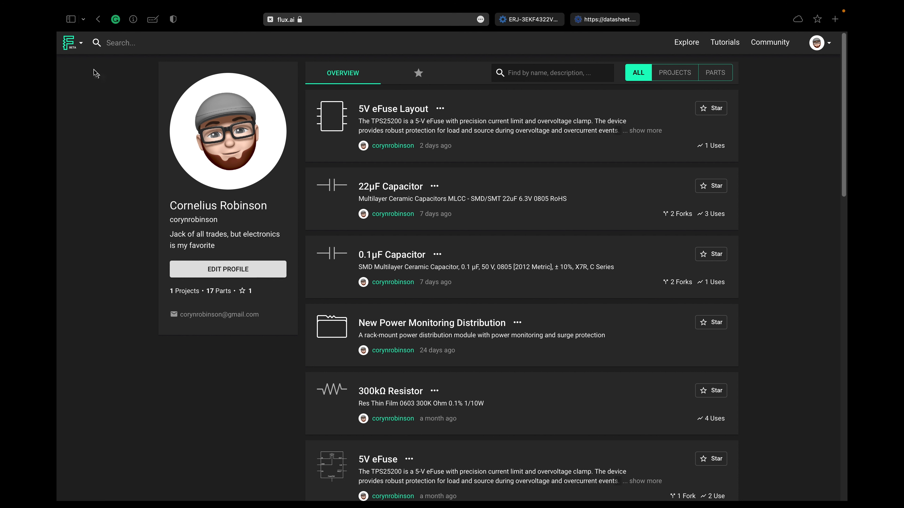
- Create a new project
left_click(75, 48)
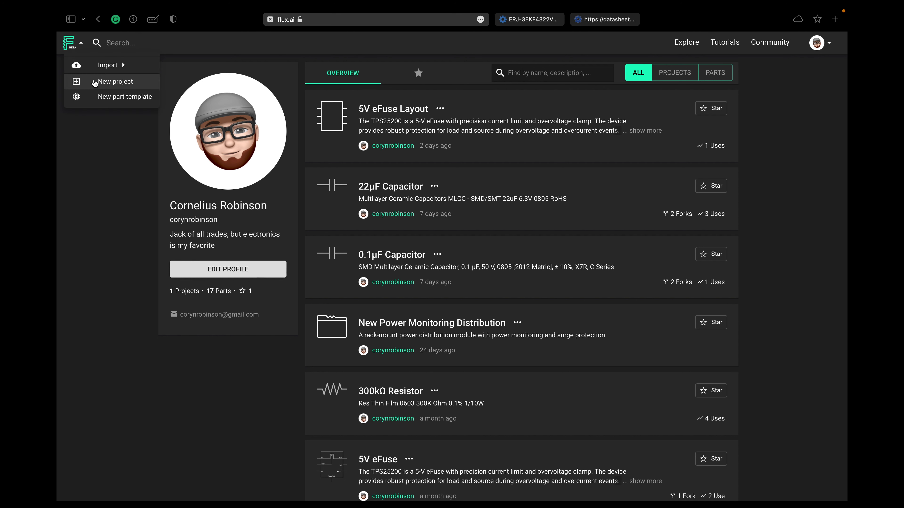
left_click(130, 84)
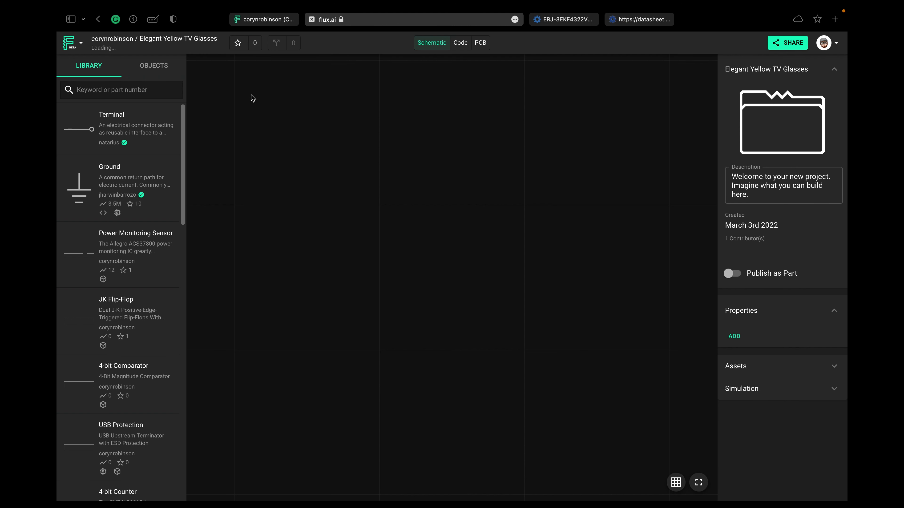
- Search the part library for "generic resistor" and fork the R 0603 (1608 Metric) part into the account
left_click(154, 94)
type("generic")
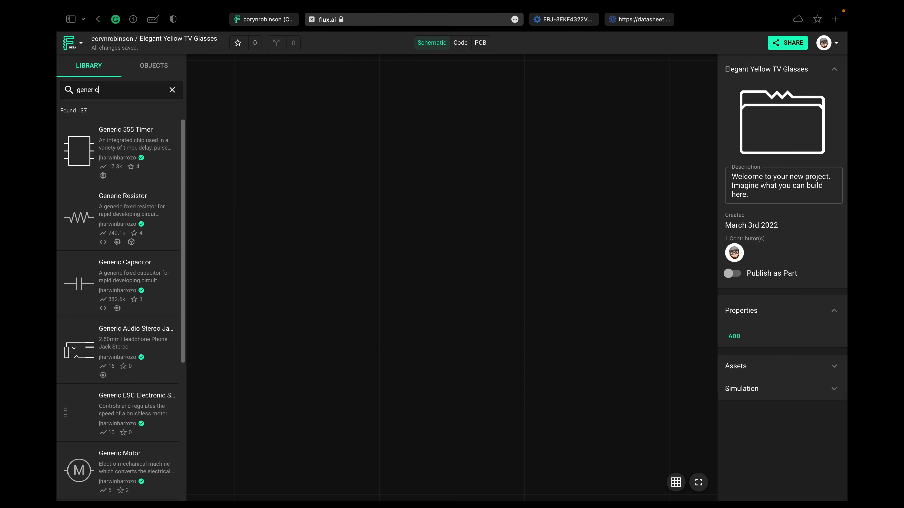
type(" resistor")
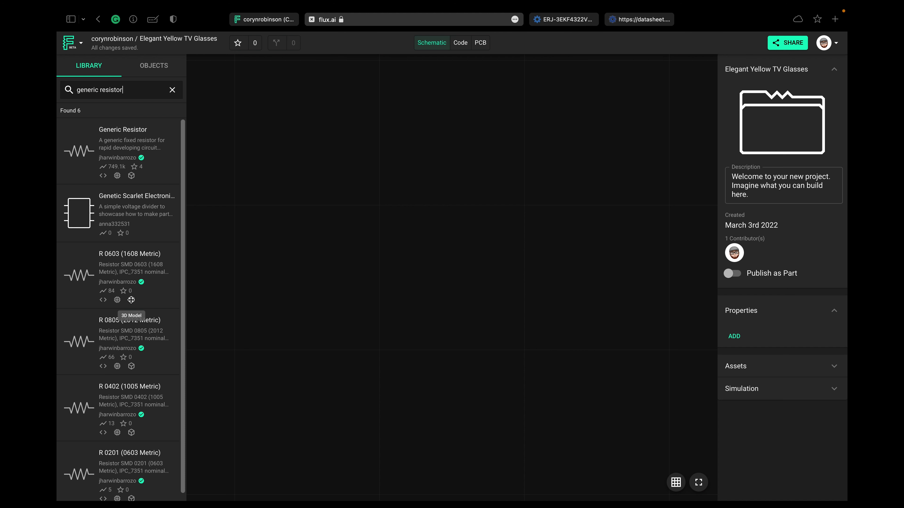
left_click(136, 255)
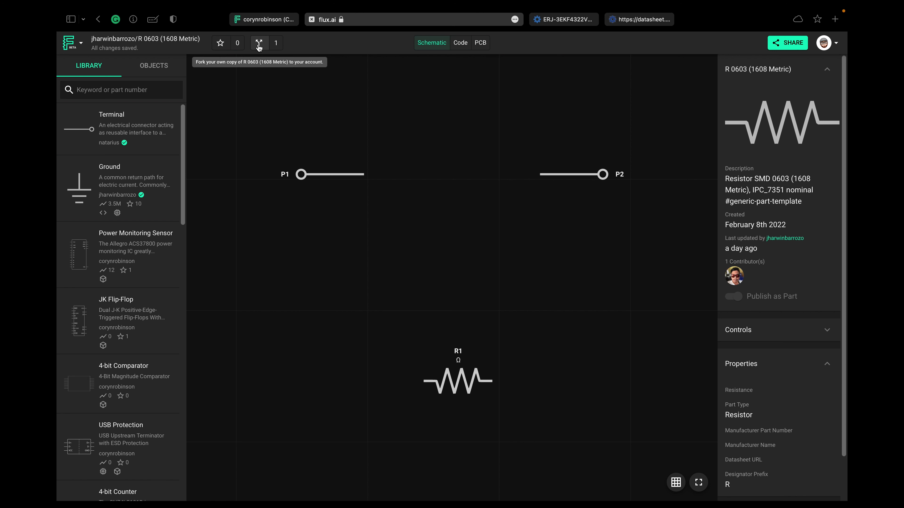
left_click(258, 44)
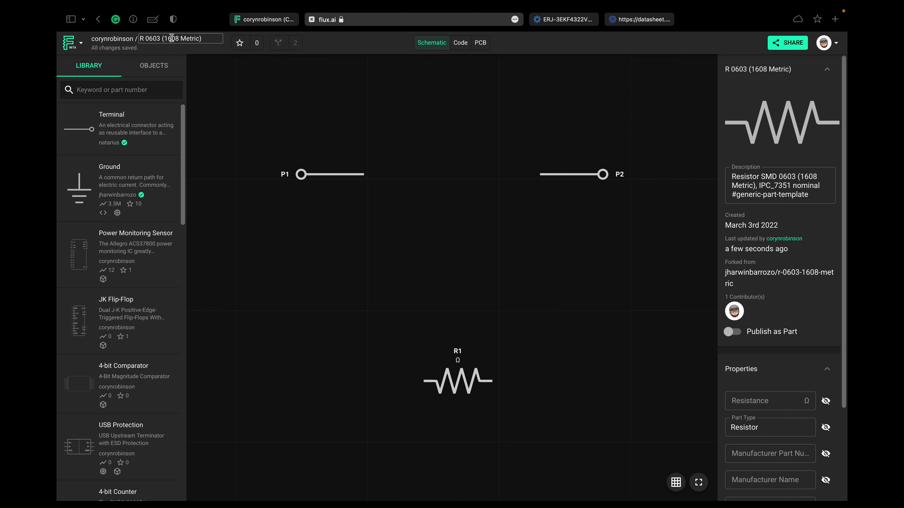
- Rename the forked part as 43.2kΩ Resistor and enable Publish as Part
left_click(209, 39)
key("super+a")
key("BackSpace")
type("43.2")
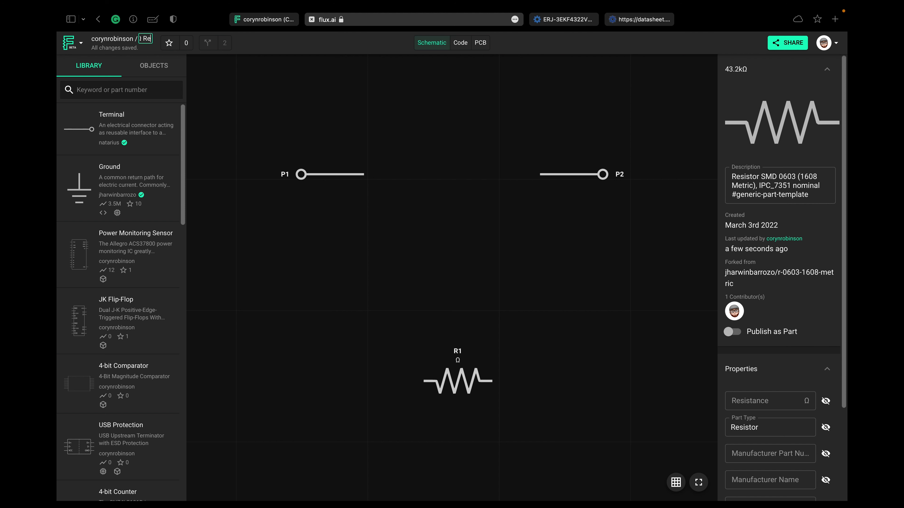
type("kΩ Resistor")
key("Return")
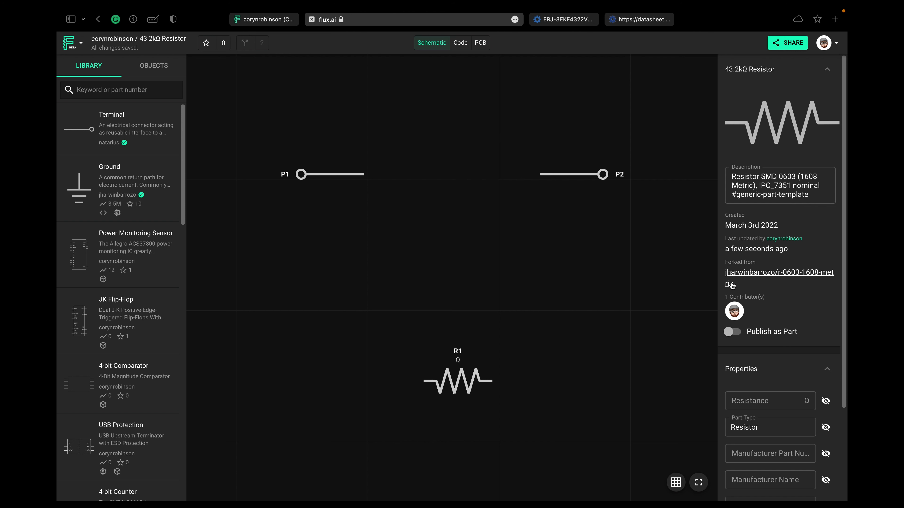
left_click(732, 336)
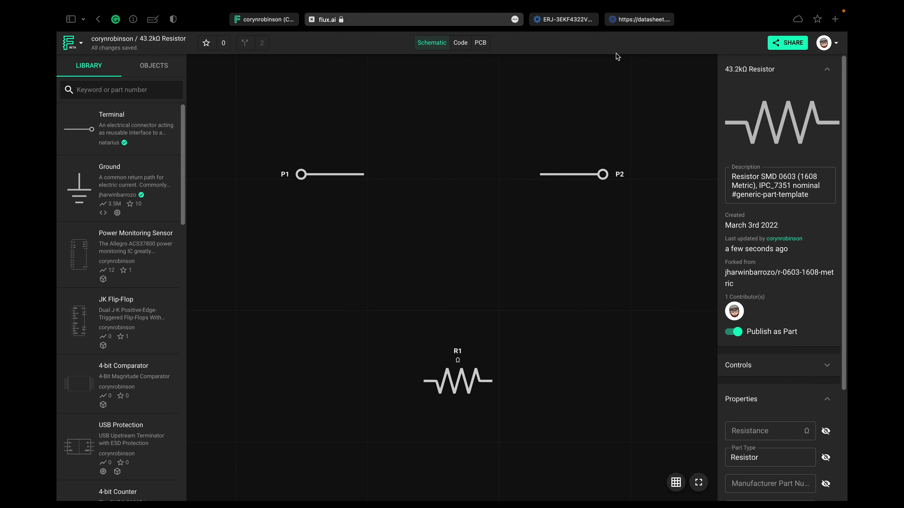
- Replace the part's description with "Res Thick Film 0603 43.2K Ohm 1% 1/10W ±100ppm/°C Molded SMD", copied from the Octopart page
left_click(558, 19)
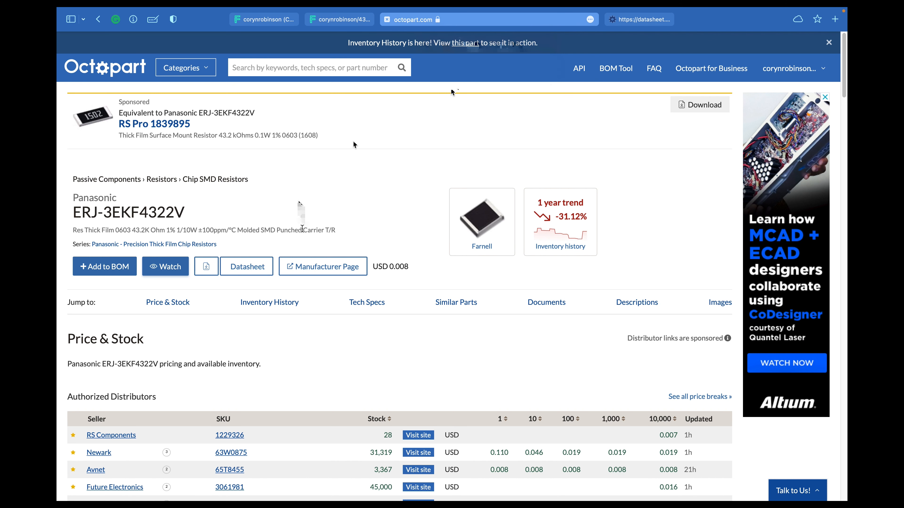
left_click_drag(73, 230, 269, 231)
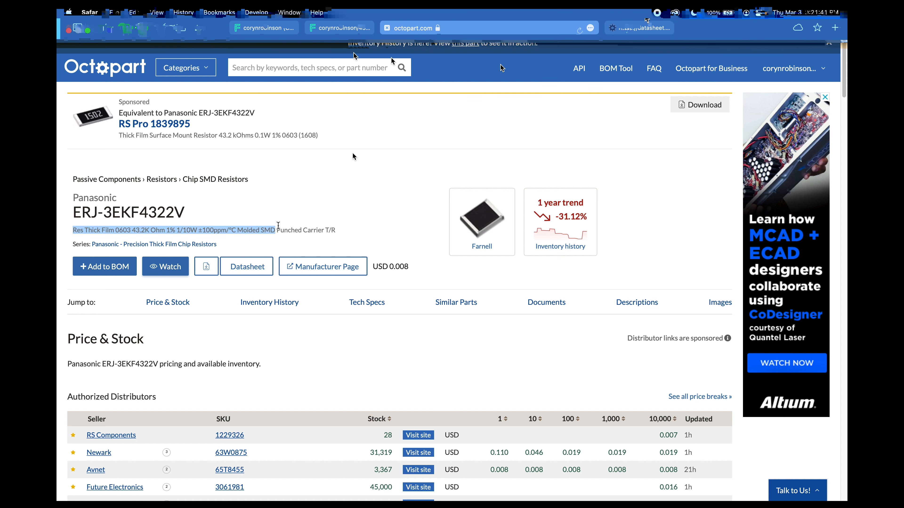
left_click(342, 32)
left_click_drag(813, 194, 731, 174)
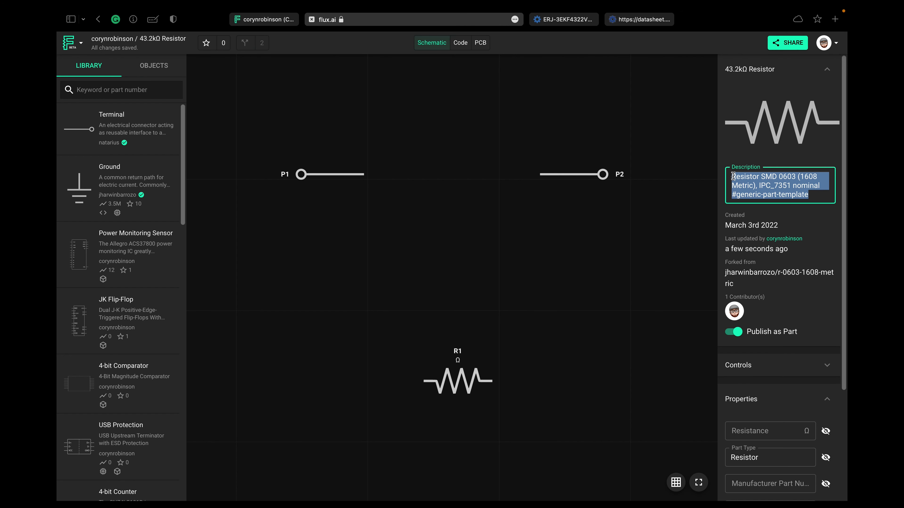
key("BackSpace")
type("Res Thick Film 0603 43.2K Ohm 1% 1/10W ±100ppm/°C Molded SMD")
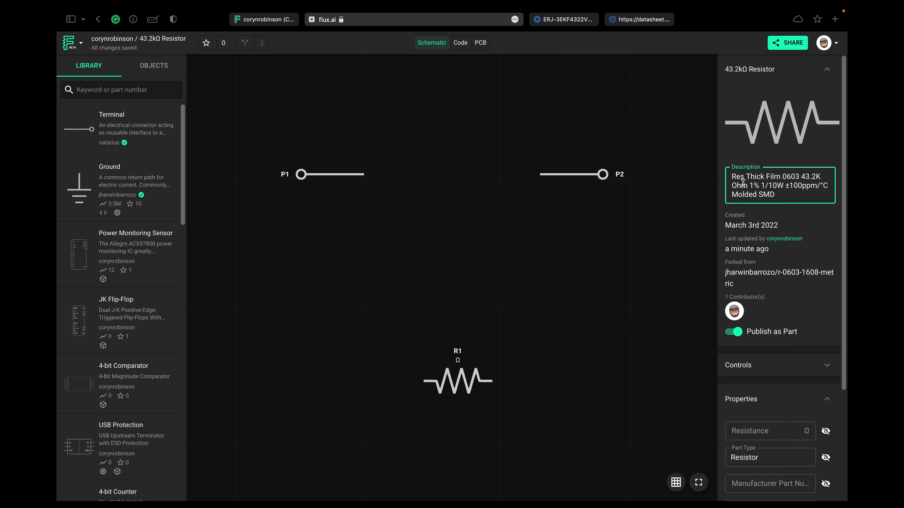
left_click(798, 224)
- Set the part's Resistance property to 43.2k
scroll(798, 224, "down", 3)
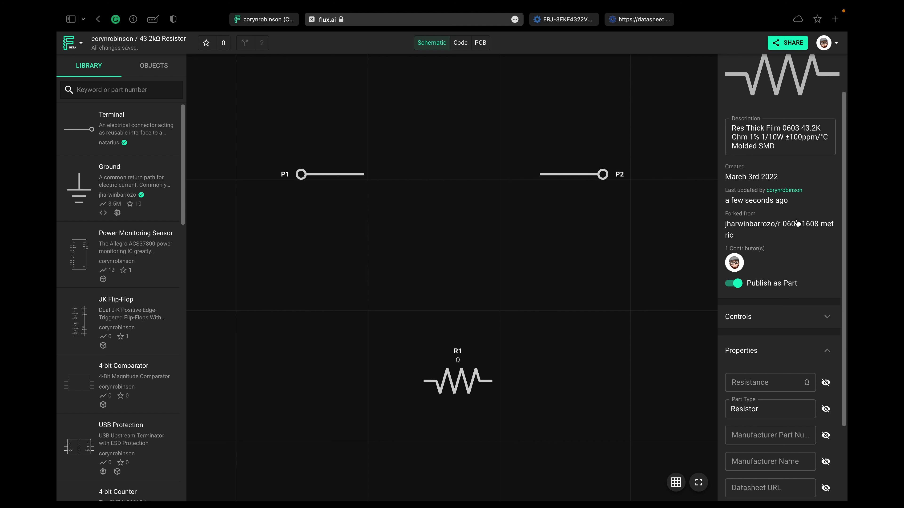
scroll(796, 239, "down", 2)
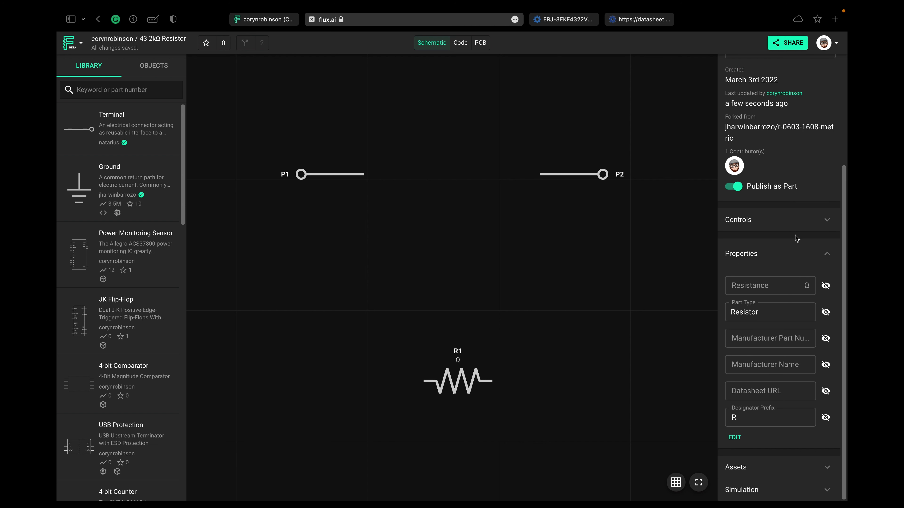
left_click(772, 285)
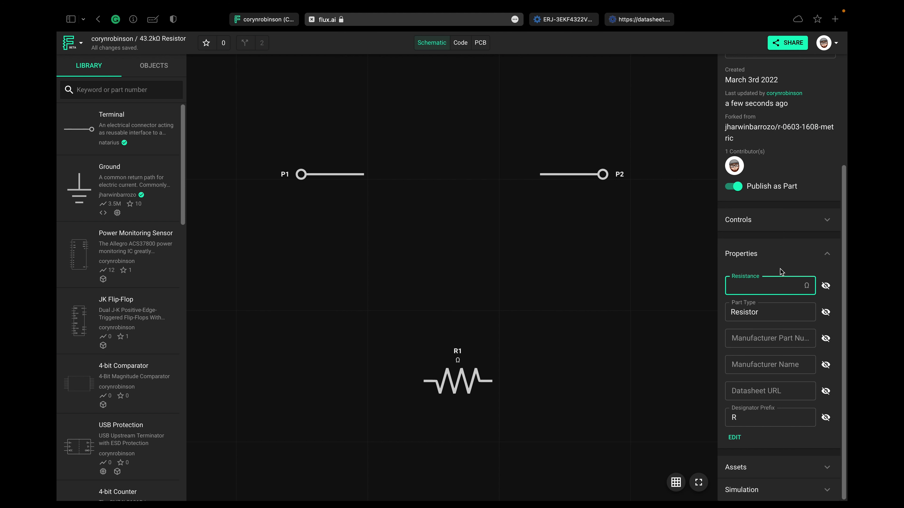
type("43.2k")
- Copy ERJ-3EKF4322V from the Octopart page into the part's Manufacturer Part Number property
left_click(771, 340)
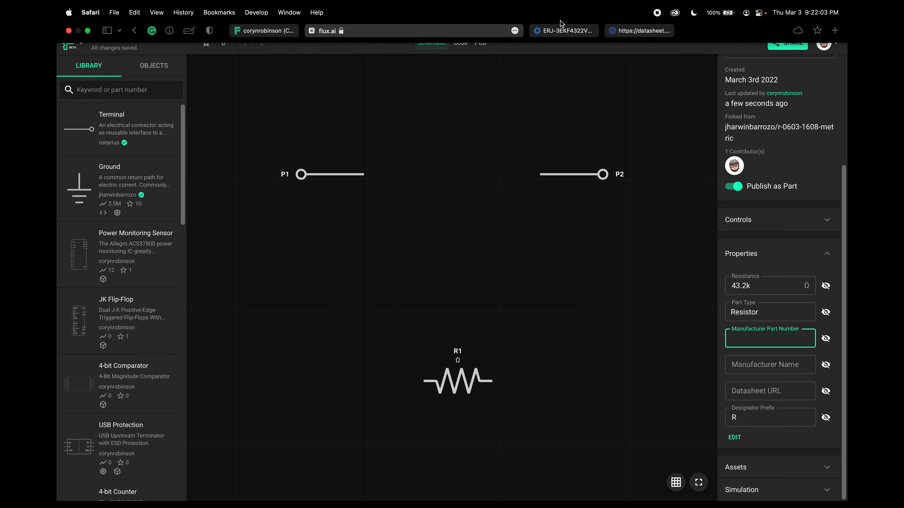
key("ctrl+Tab")
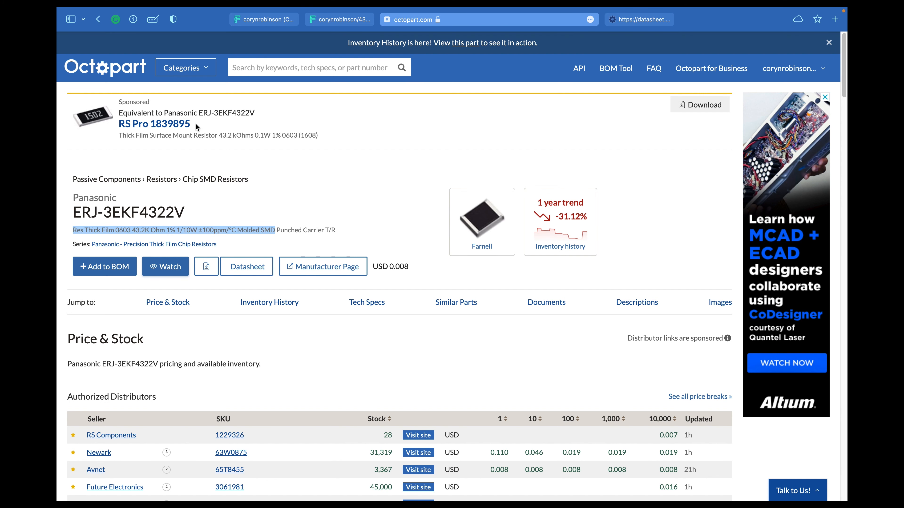
left_click_drag(73, 211, 181, 213)
key("ctrl+c")
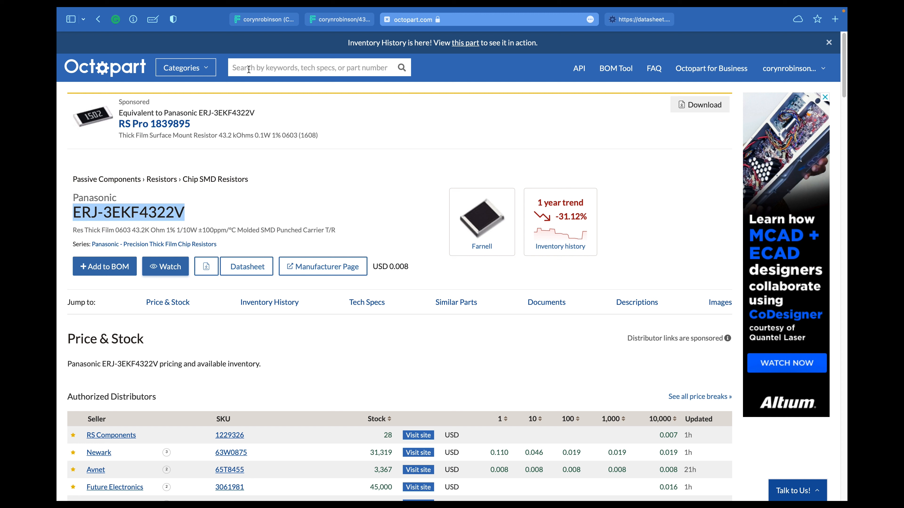
left_click(326, 23)
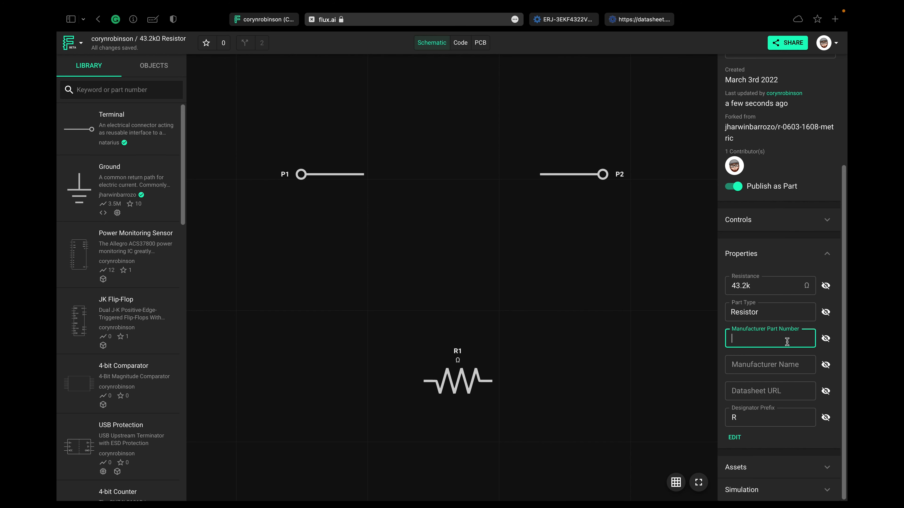
key("ctrl+v")
- Set the part's Manufacturer Name to Panasonic
left_click(781, 365)
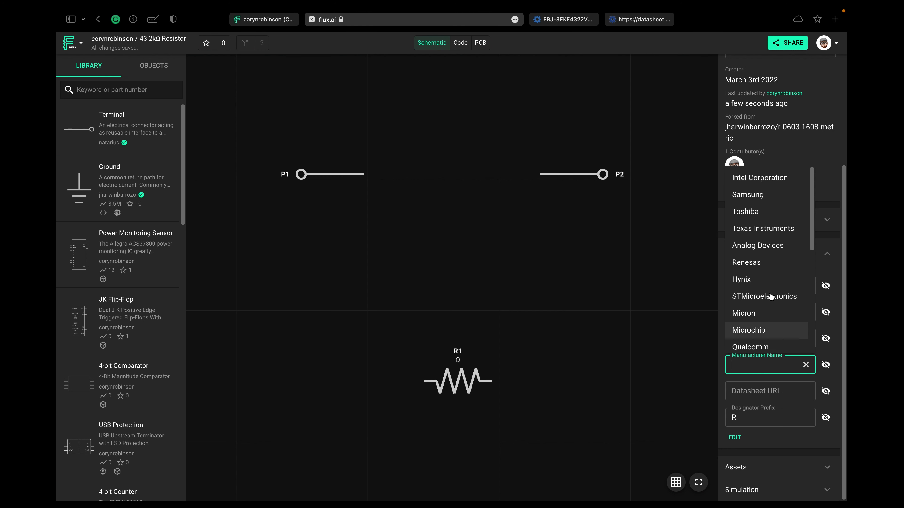
scroll(770, 297, "down", 5)
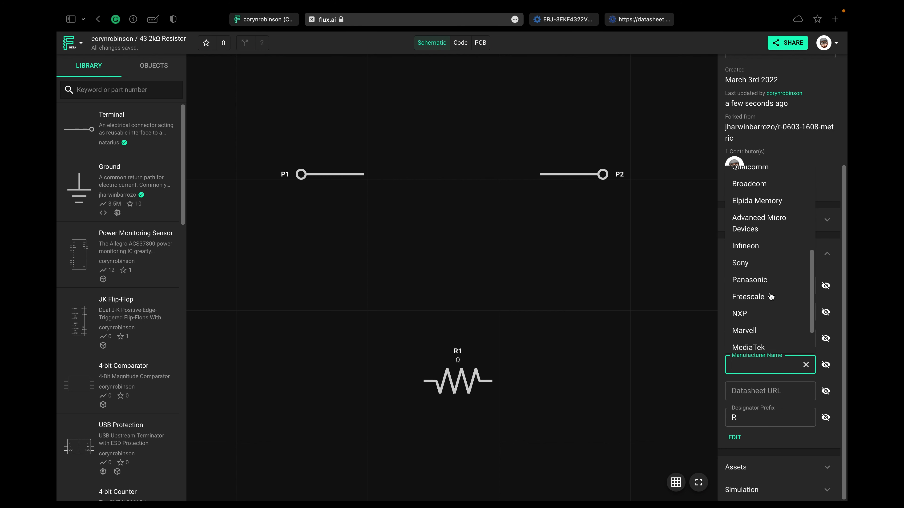
left_click(765, 245)
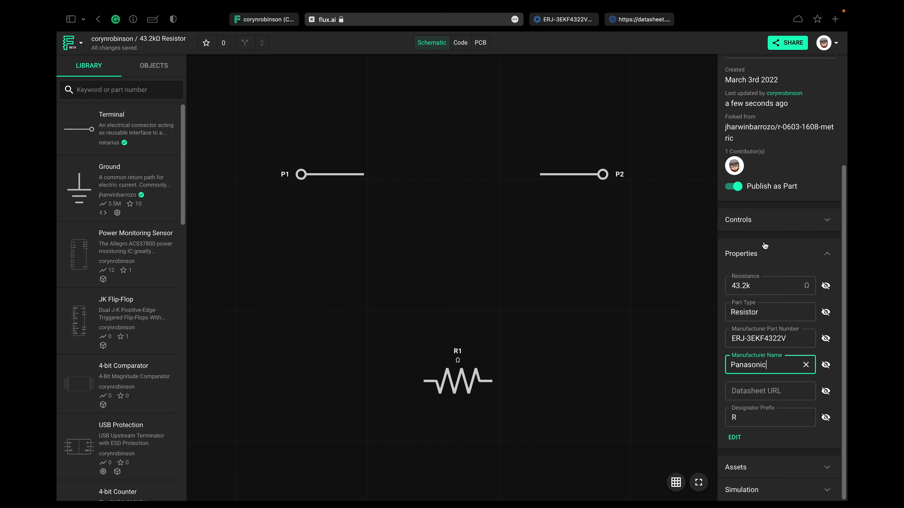
- Copy the web address of the open Octopart datasheet into the part's Datasheet URL property
left_click(773, 395)
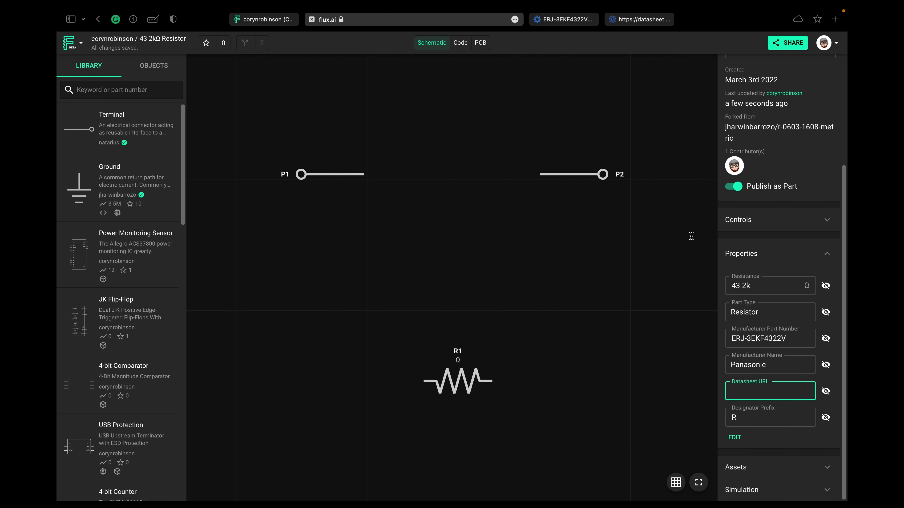
left_click(641, 19)
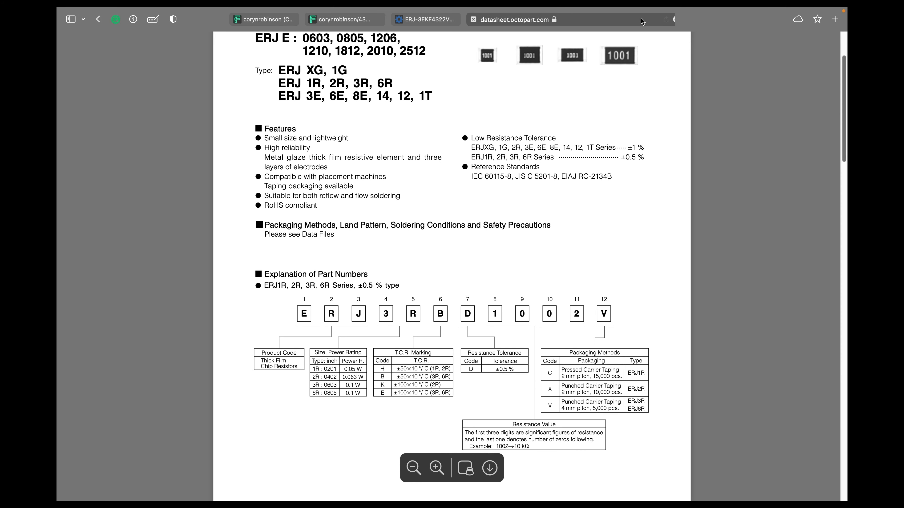
left_click(568, 20)
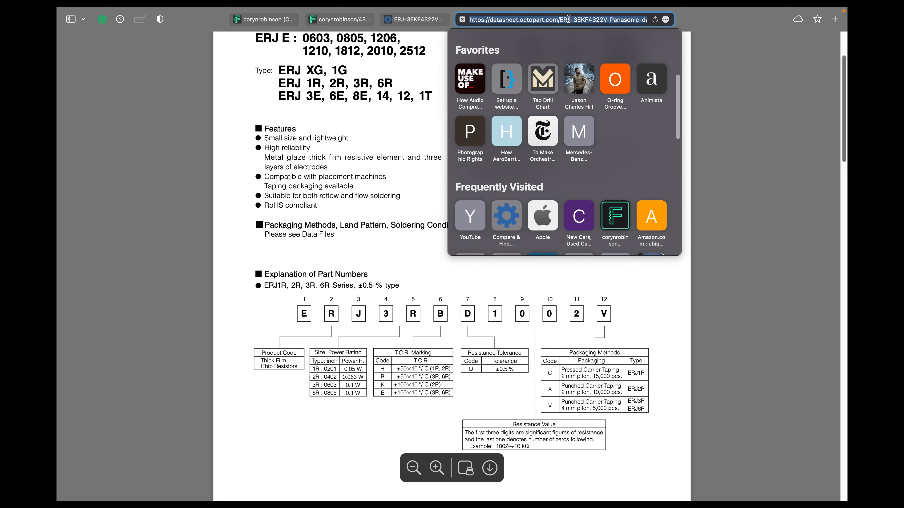
left_click(340, 20)
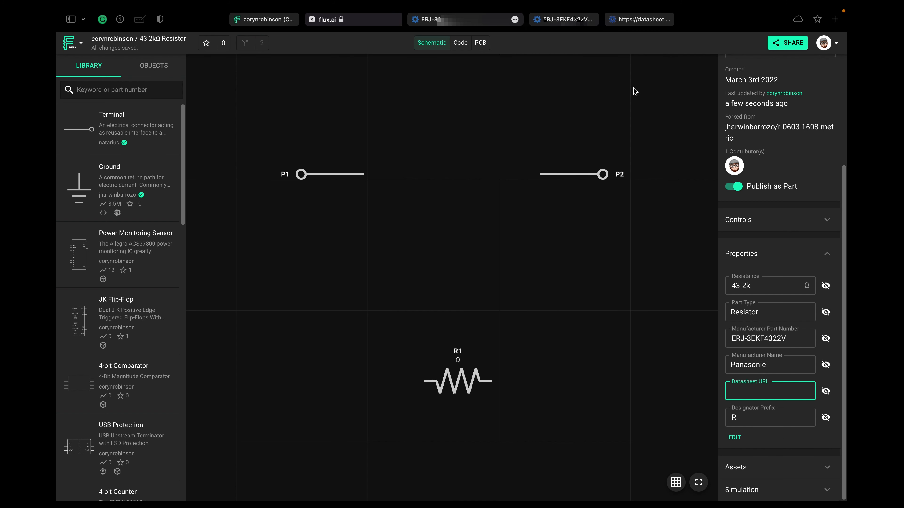
key("super+v")
left_click(768, 439)
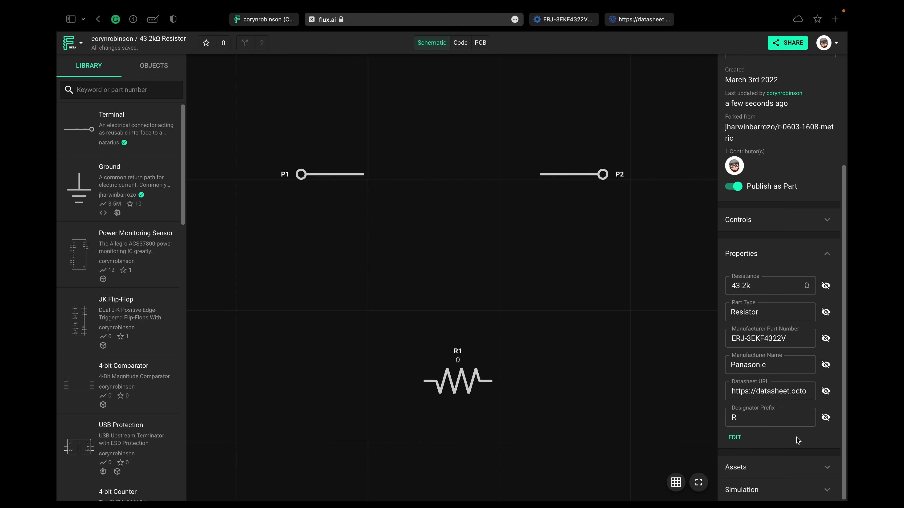
- Add a Tolerance property with the unit % to the part's property list
left_click(734, 437)
left_click(736, 440)
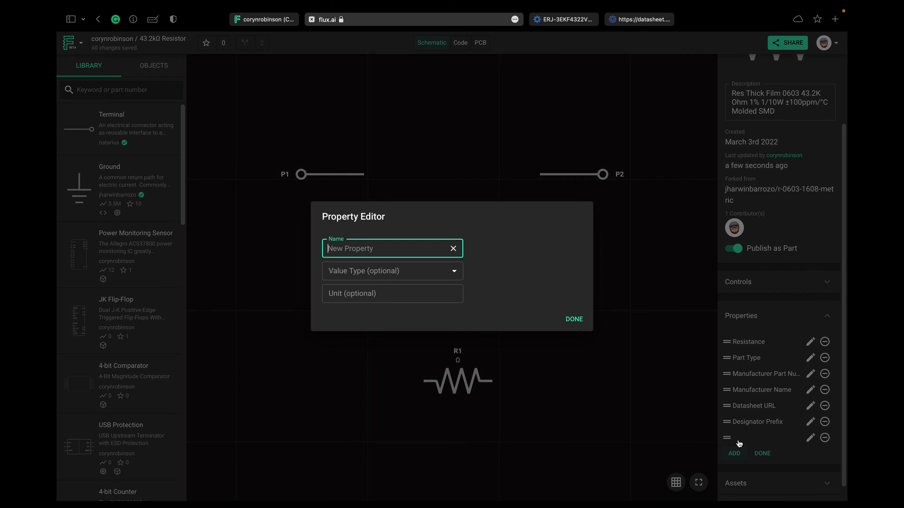
left_click(391, 251)
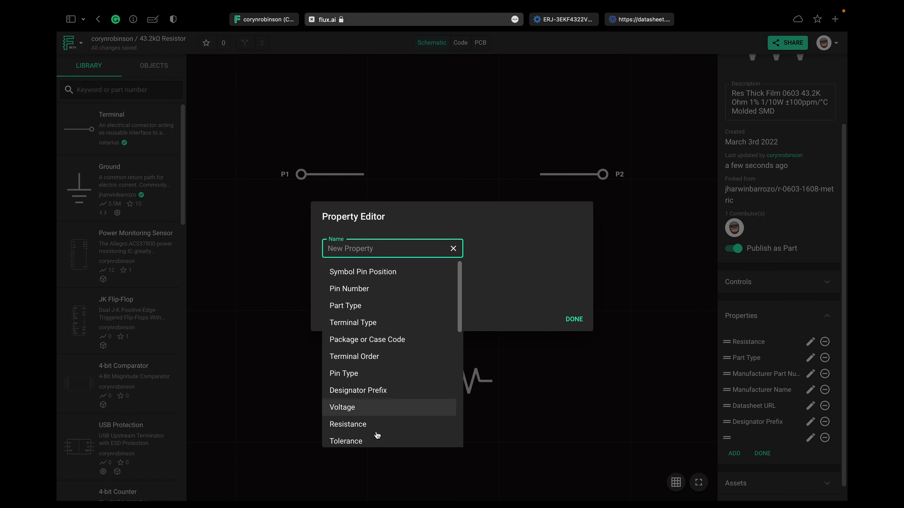
left_click(376, 442)
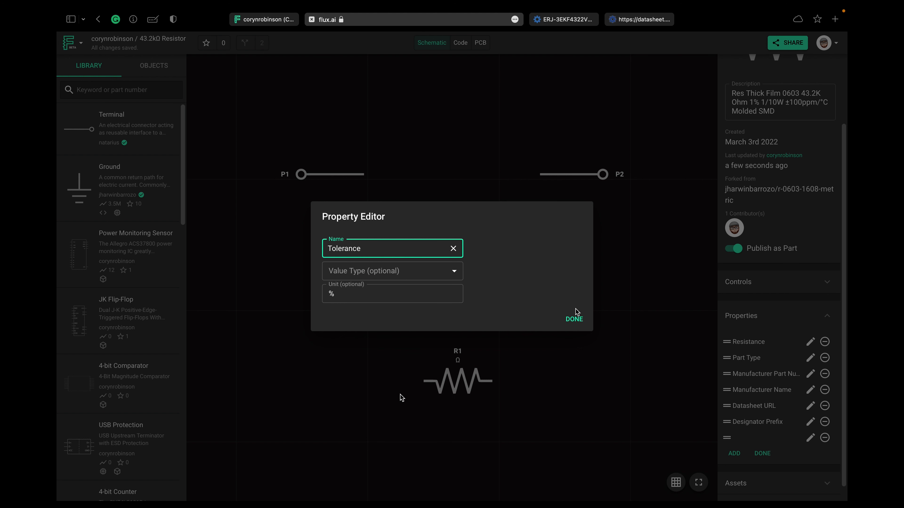
left_click(573, 319)
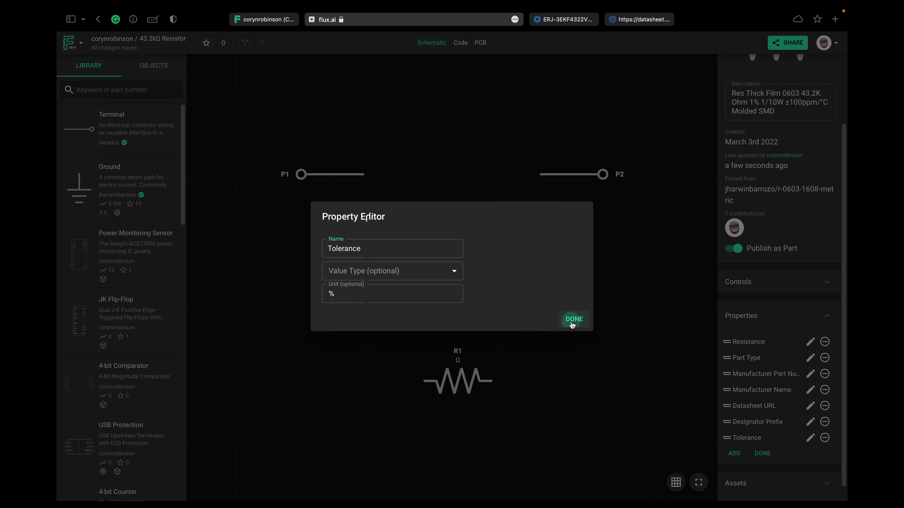
- Add a Purchase Url property to the part's property list
left_click(735, 454)
left_click(342, 248)
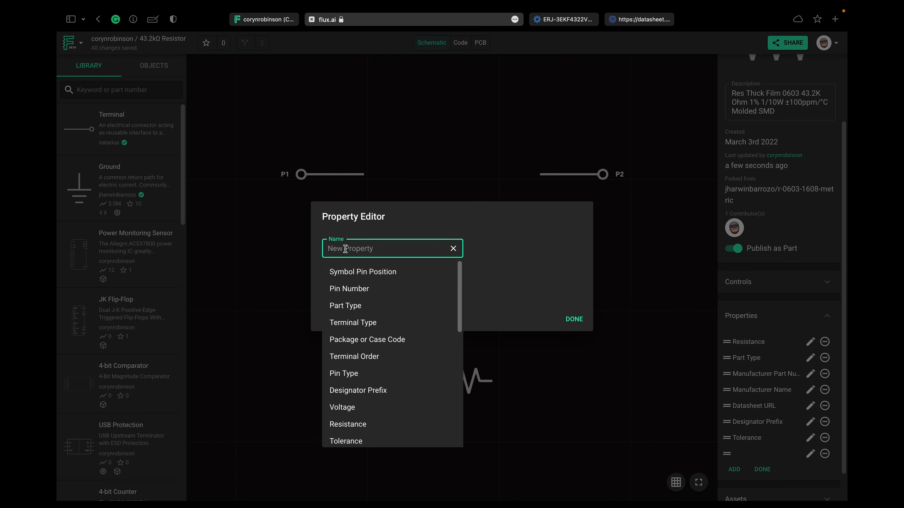
scroll(376, 335, "down", 10)
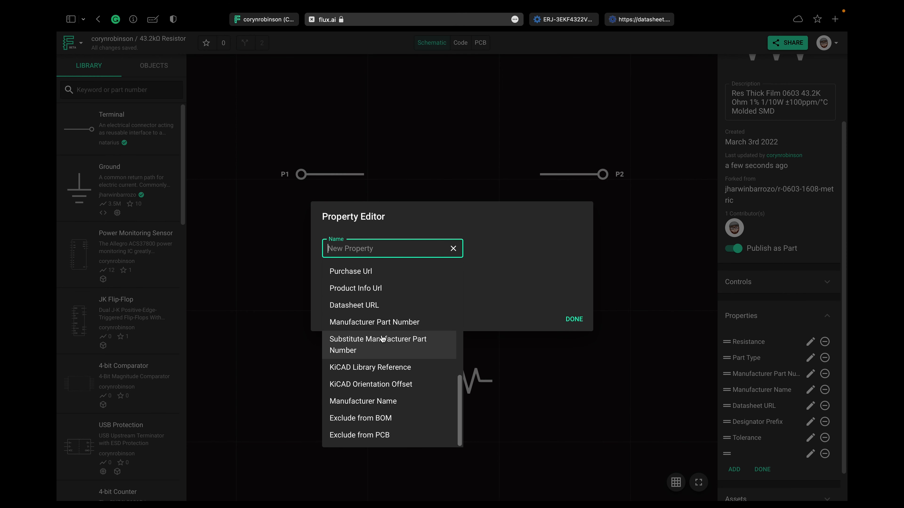
scroll(383, 320, "up", 1)
left_click(386, 282)
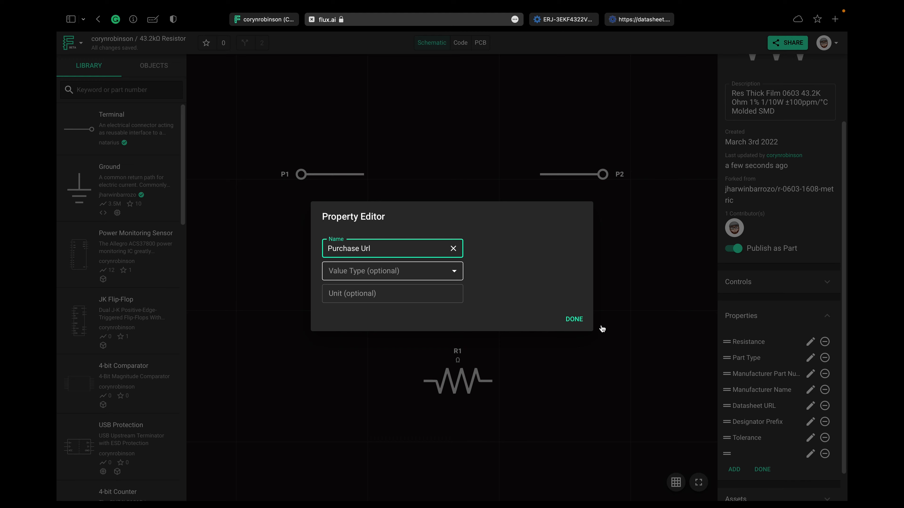
left_click(568, 320)
- Add a Power property with the unit W to the part's property list
left_click(734, 469)
type("pow")
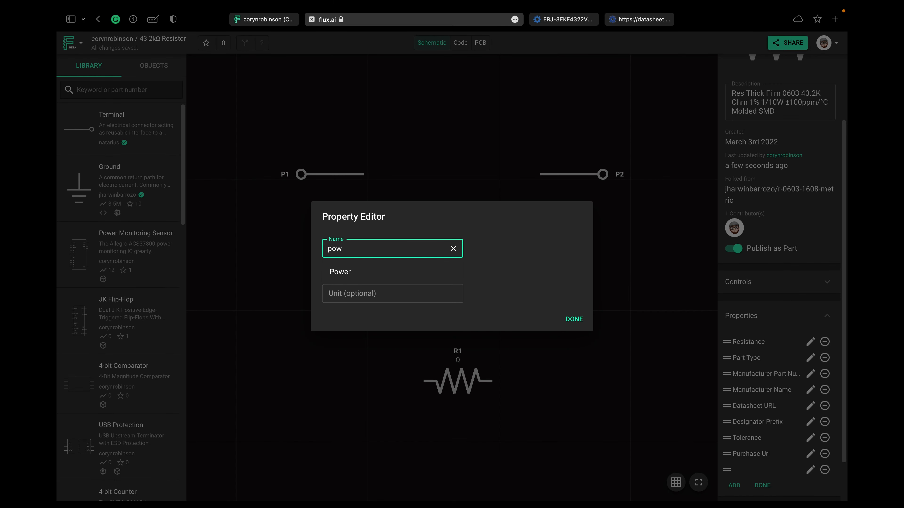
key("Down")
key("Return")
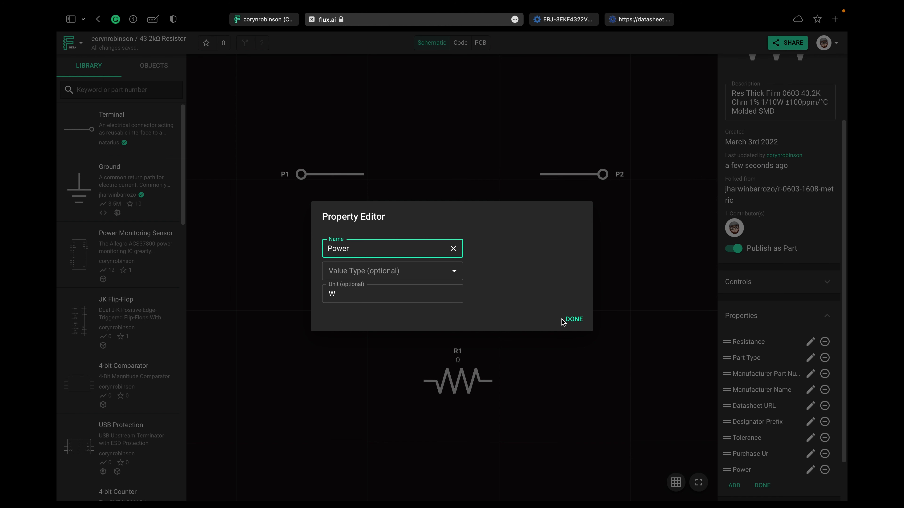
left_click(570, 319)
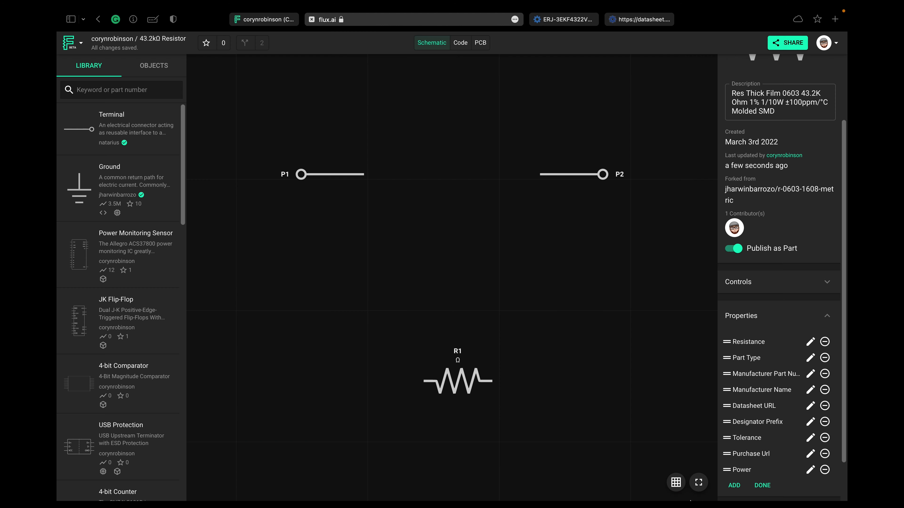
- Add a Package or Case Code property and finish editing the part's property list
left_click(733, 486)
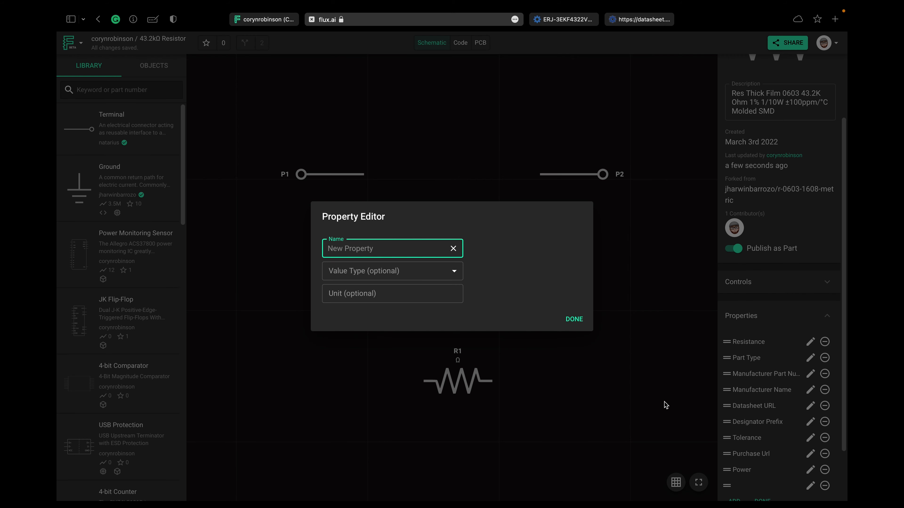
type("pack")
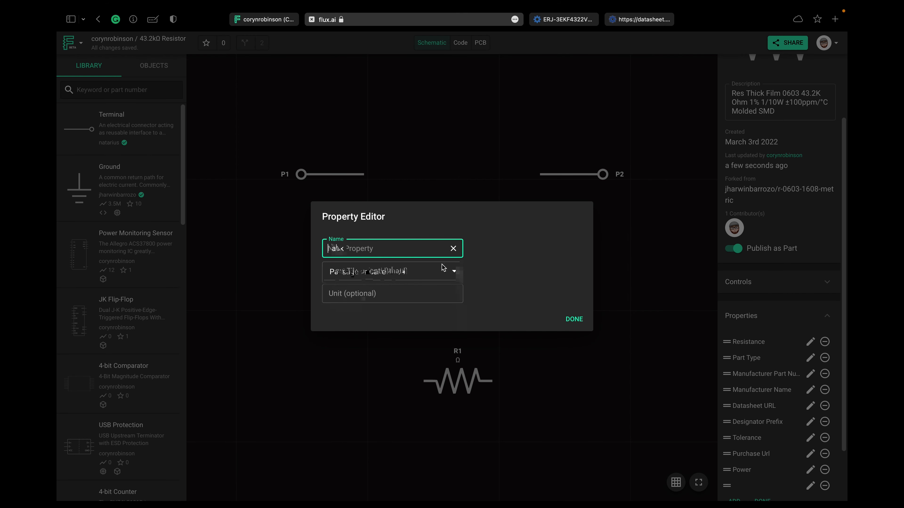
left_click(433, 272)
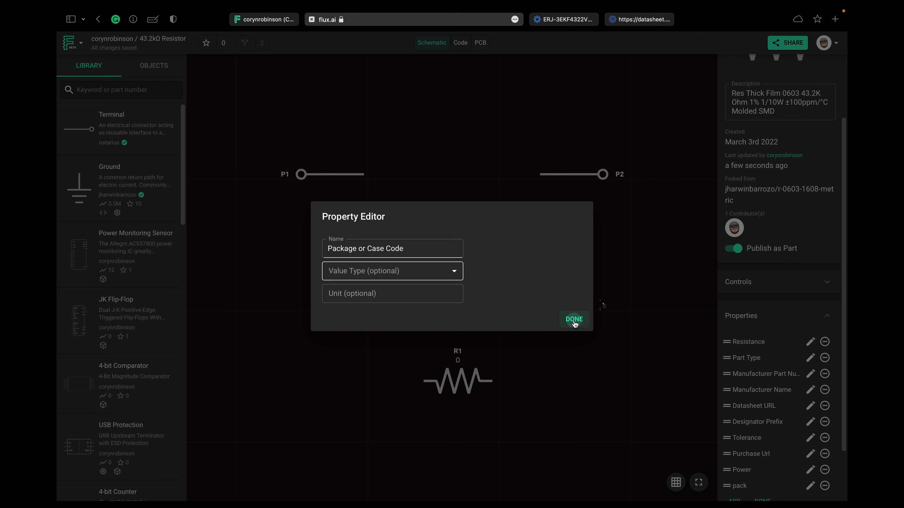
left_click(574, 319)
scroll(748, 380, "down", 2)
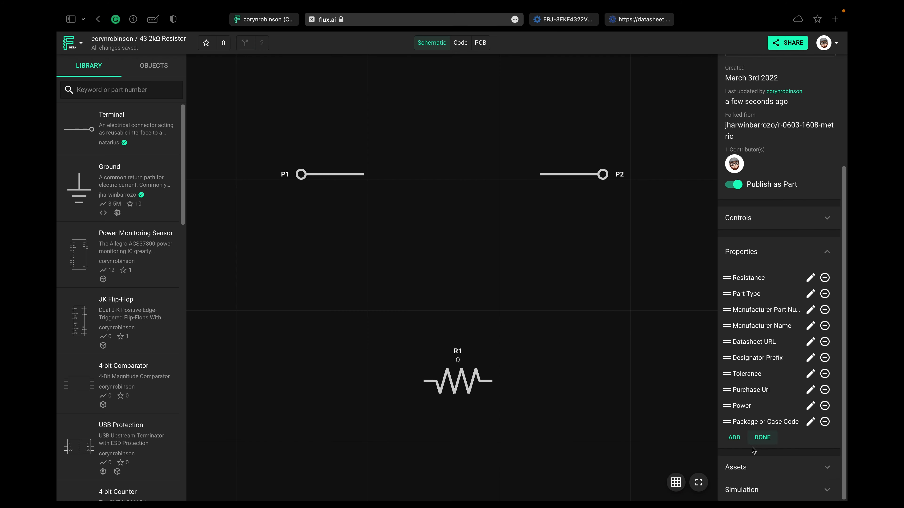
left_click(761, 438)
- Set the Tolerance to 1 % and copy the Octopart product page's web address into the Purchase Url property
scroll(768, 427, "down", 3)
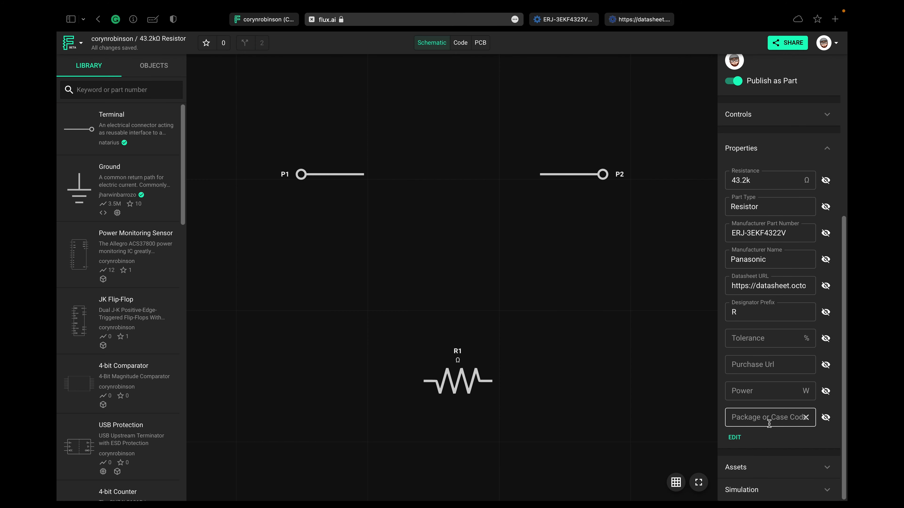
left_click(761, 338)
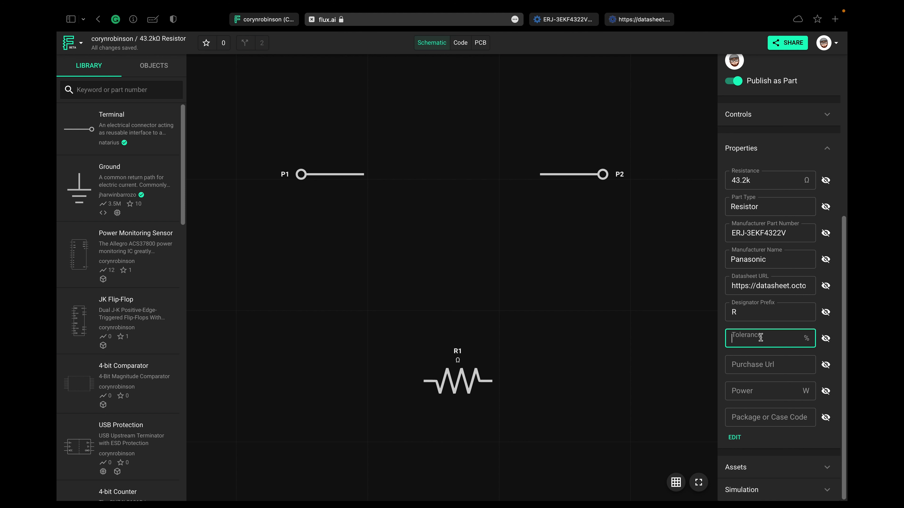
left_click(761, 361)
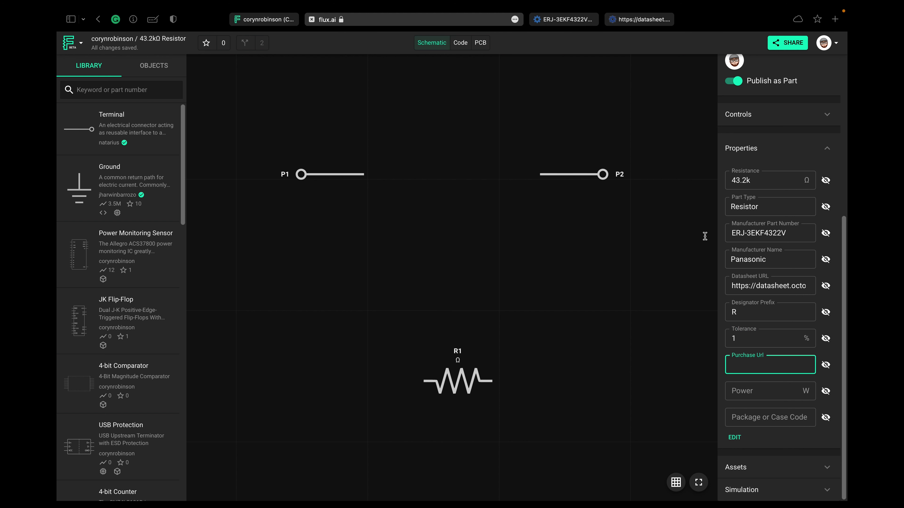
left_click(555, 21)
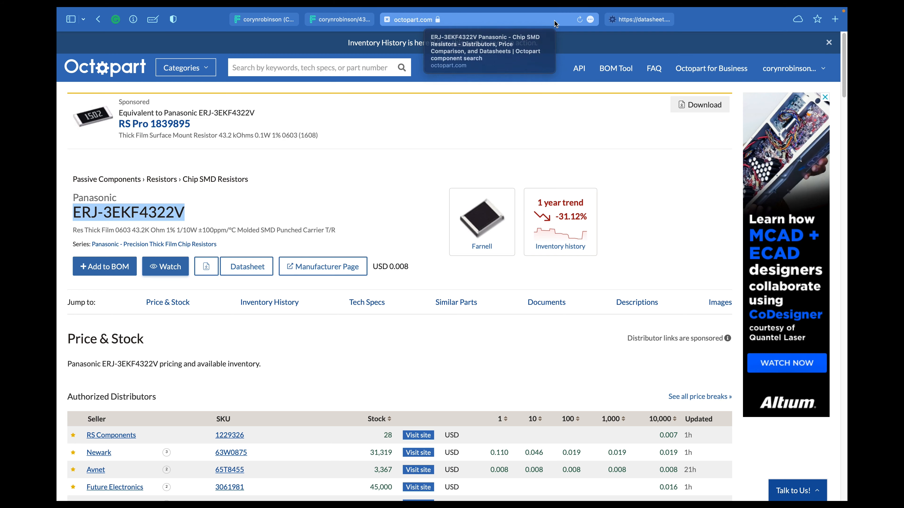
left_click(528, 36)
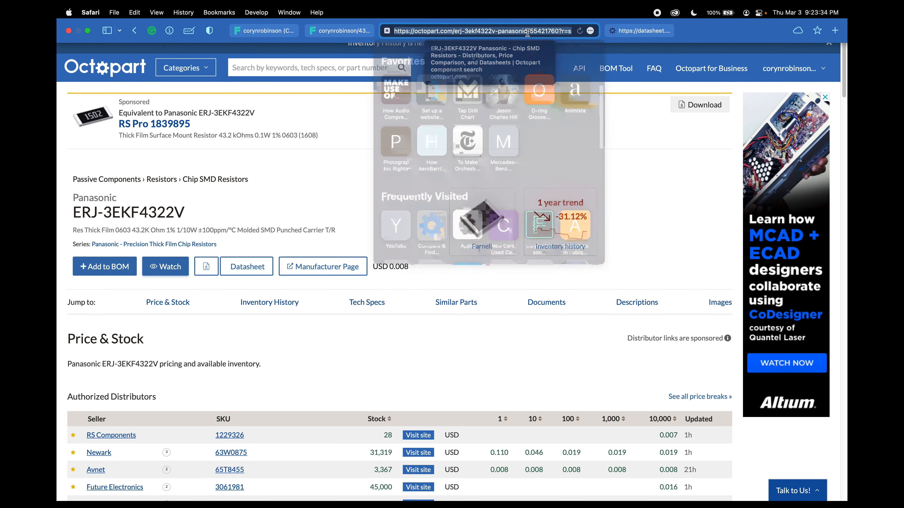
left_click(329, 31)
key("super+v")
- Set the part's Power property to 1/10 W
left_click(770, 392)
type("1/")
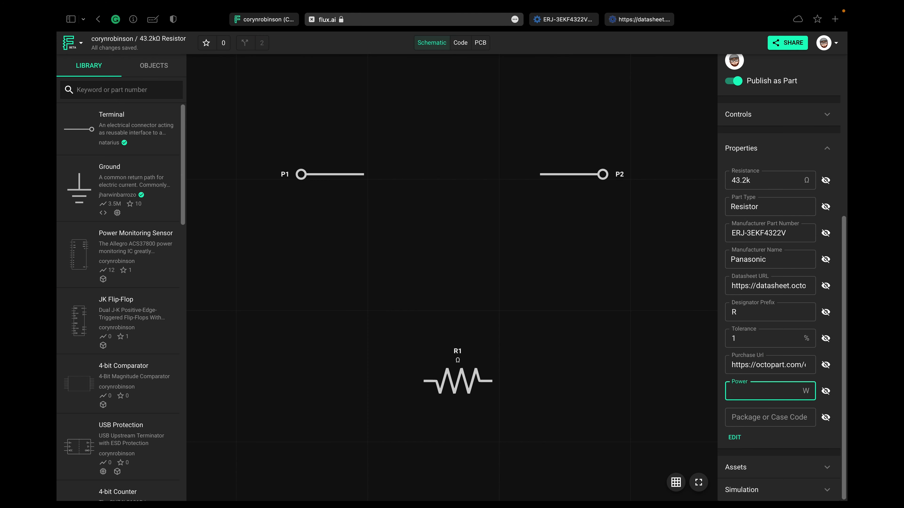
key("BackSpace")
type("10")
- Set the part's Package or Case Code to R_0603_1608Metric
left_click(742, 418)
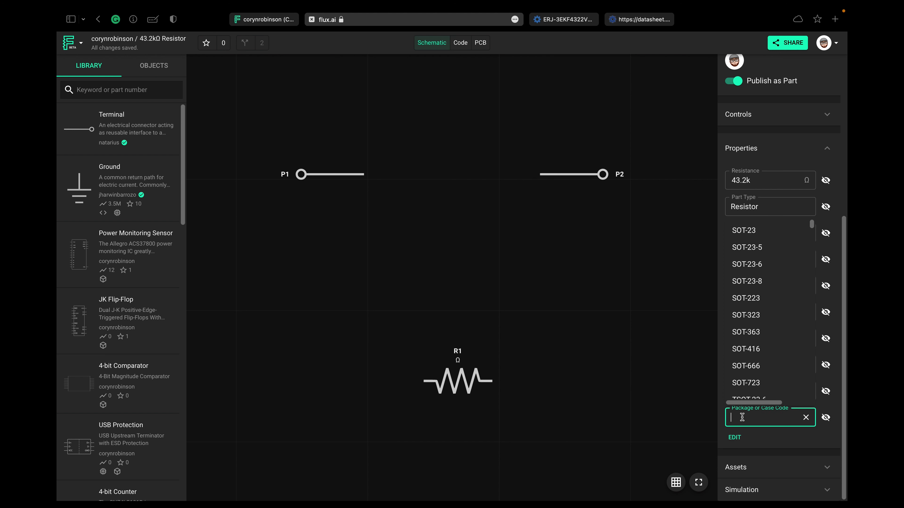
type("0603")
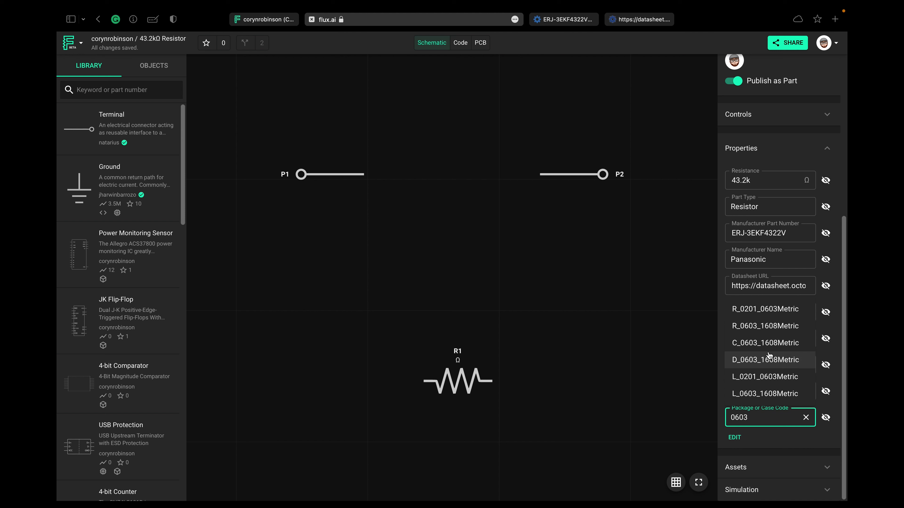
left_click(769, 327)
left_click(783, 437)
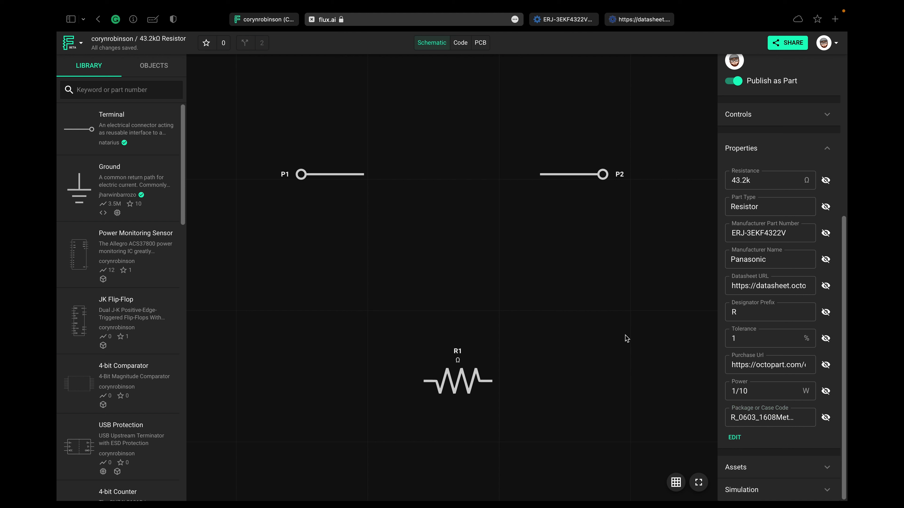
left_click(766, 419)
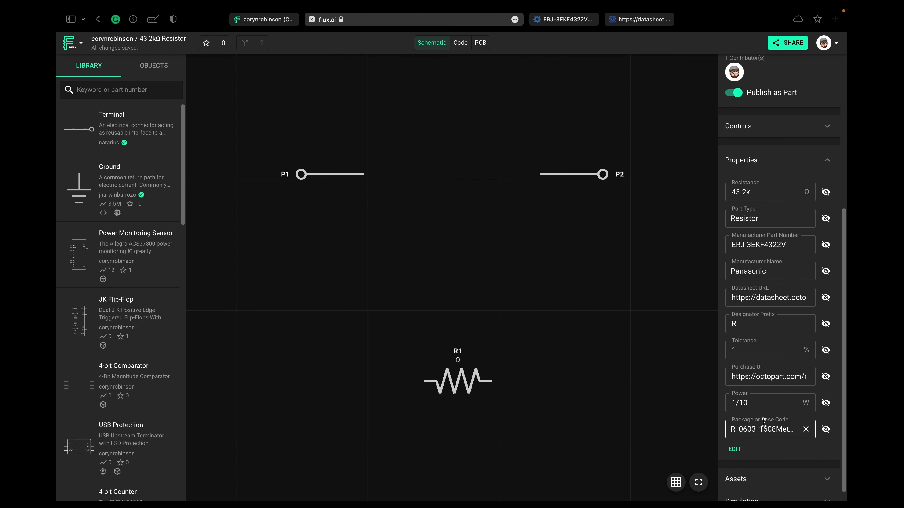
- Expand the part's assets and review its symbol, footprint and 3D model files
scroll(768, 422, "down", 1)
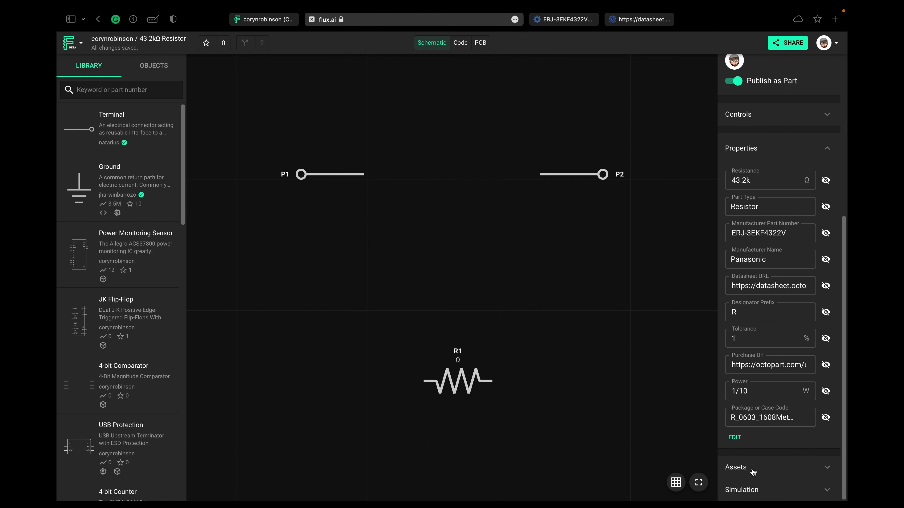
left_click(753, 472)
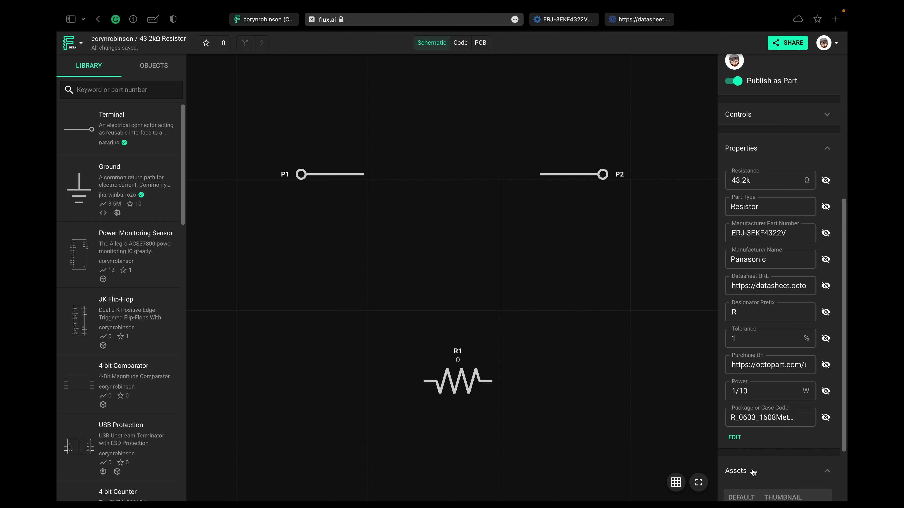
scroll(763, 445, "up", 1)
left_click(763, 445)
scroll(763, 445, "down", 6)
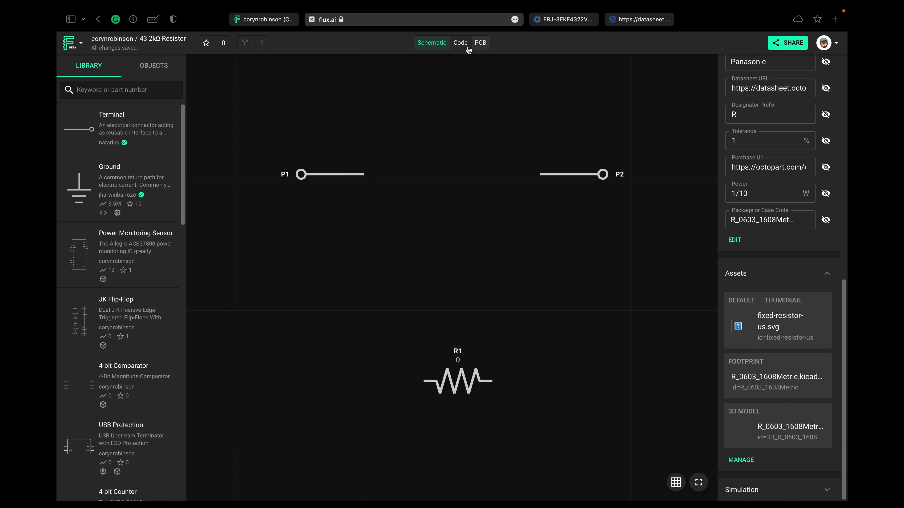
- Open the part's code and set the fallback resistance in the setup event to 43200
left_click(461, 44)
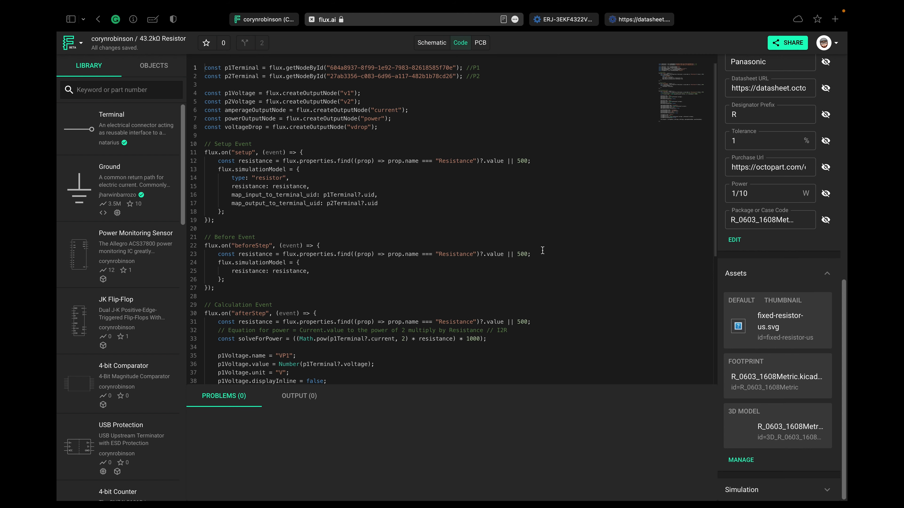
left_click(527, 161)
key("BackSpace")
key("BackSpace")
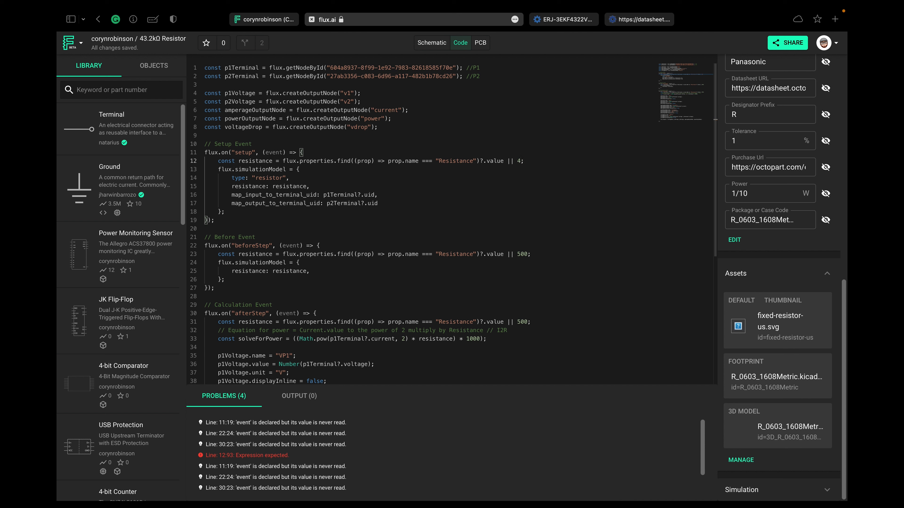
type("3200")
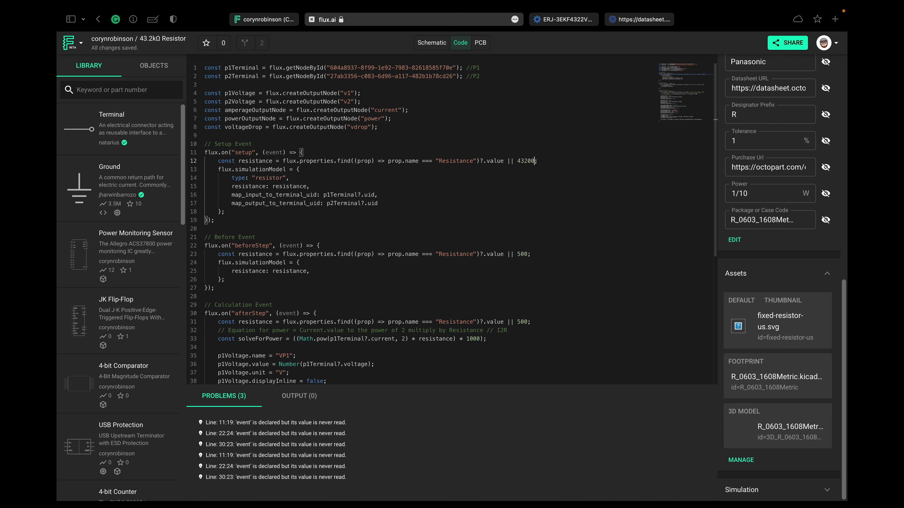
- Set the fallback resistance in the beforeStep and afterStep events to 43200
double_click(522, 254)
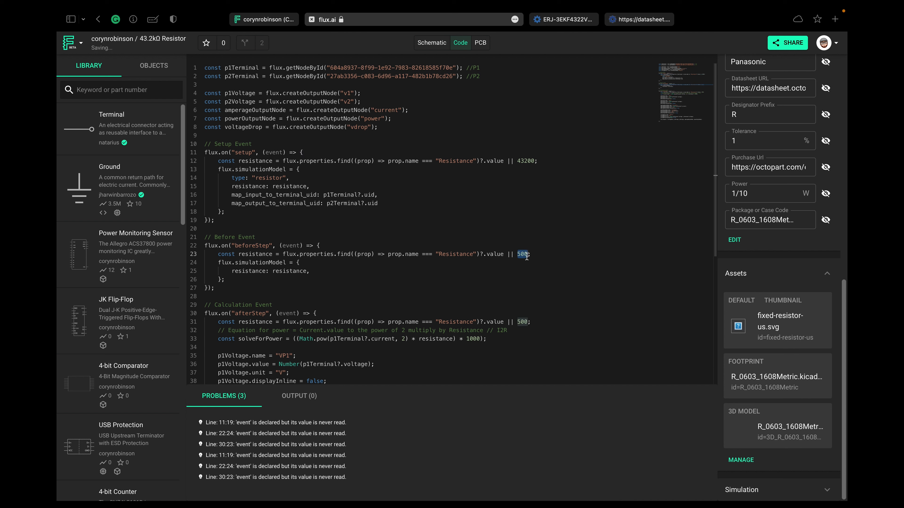
type("43200")
double_click(522, 322)
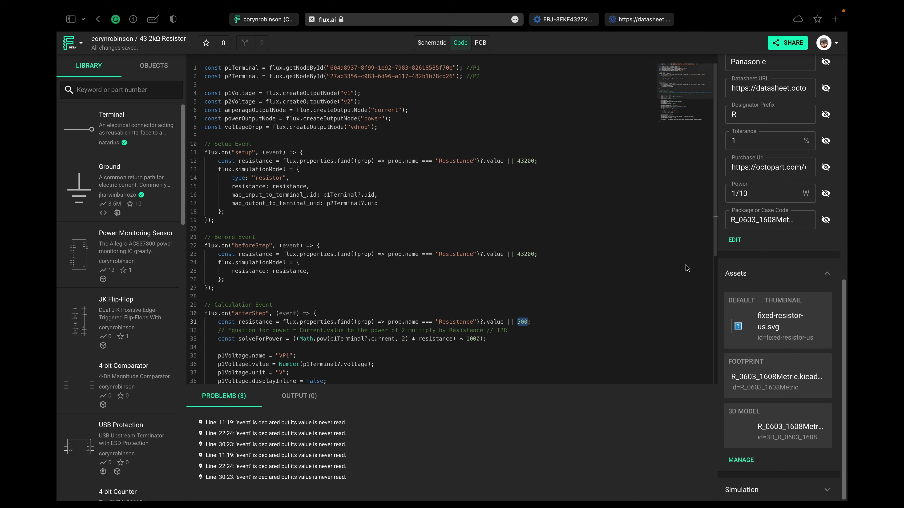
type("43200")
scroll(636, 302, "down", 6)
scroll(636, 301, "up", 6)
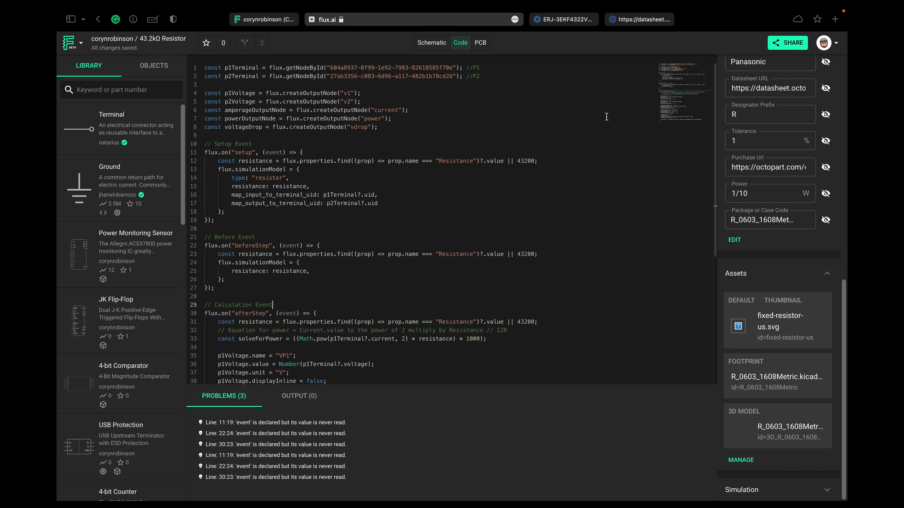
- Open the PCB layout in 3D and inspect the resistor model on its footprint from another angle
left_click(487, 43)
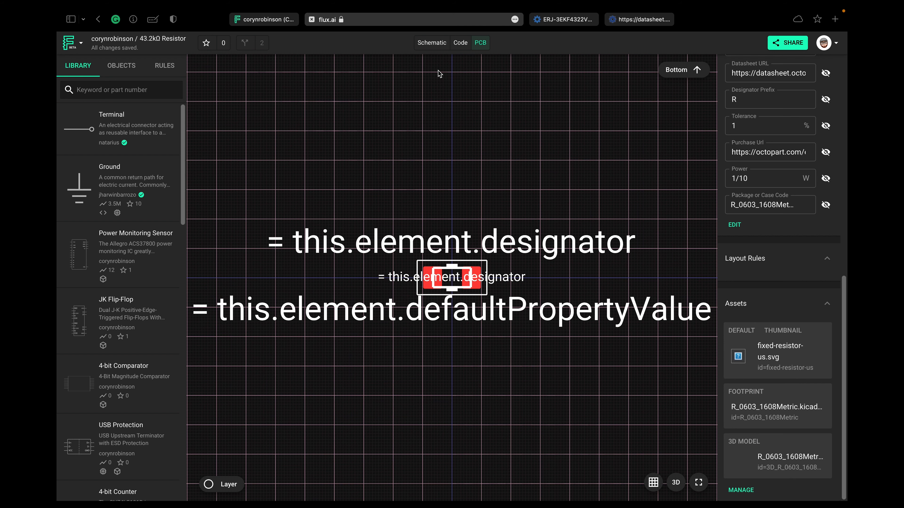
left_click(675, 482)
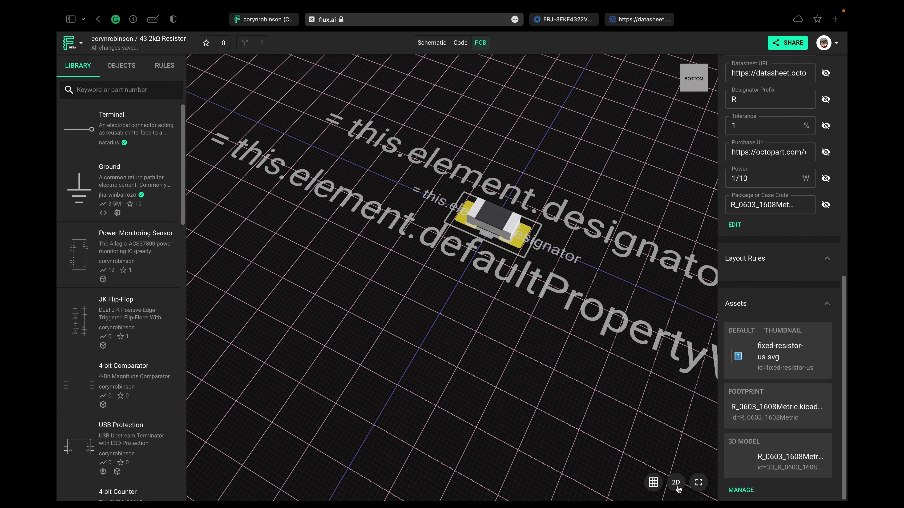
left_click_drag(601, 413, 641, 375)
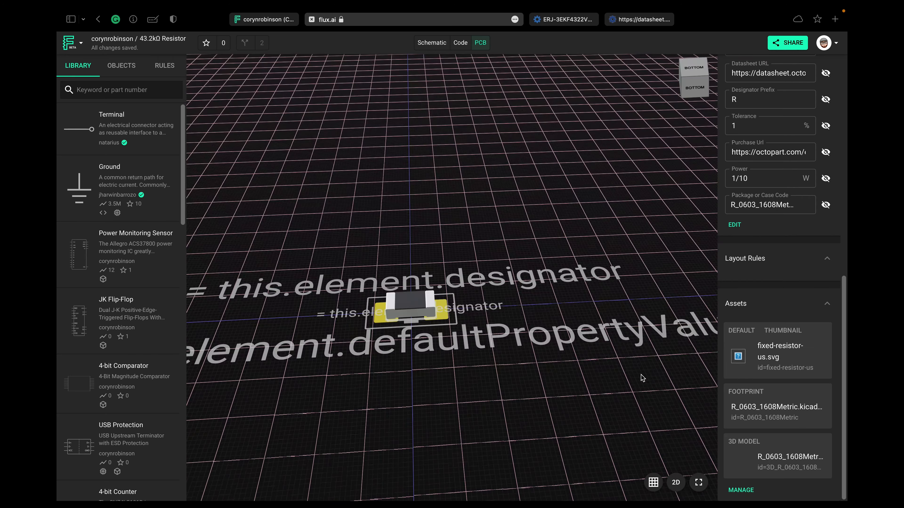